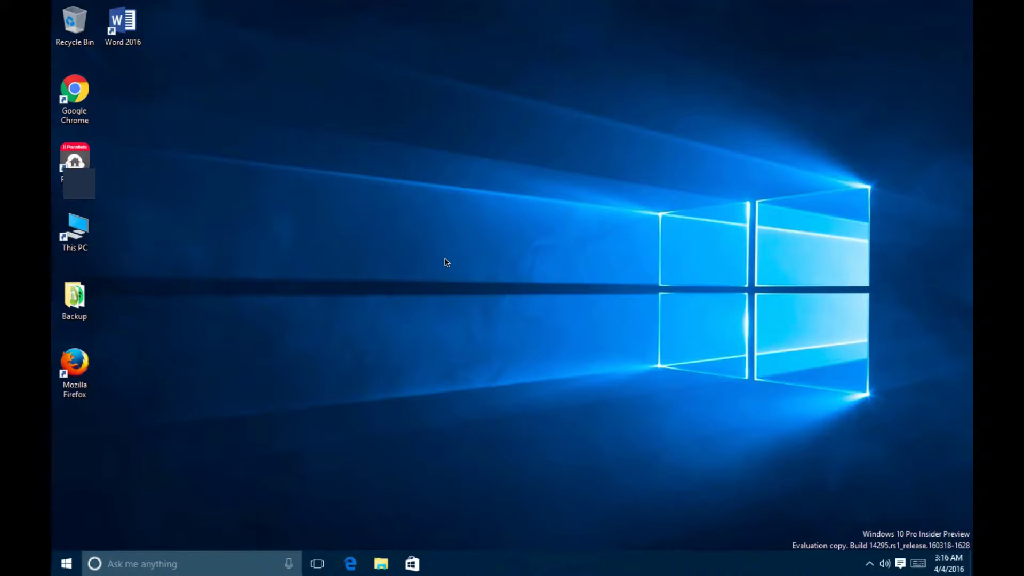
Launch gpedit.msc through the Run dialog found via Start search.
left_click(67, 565)
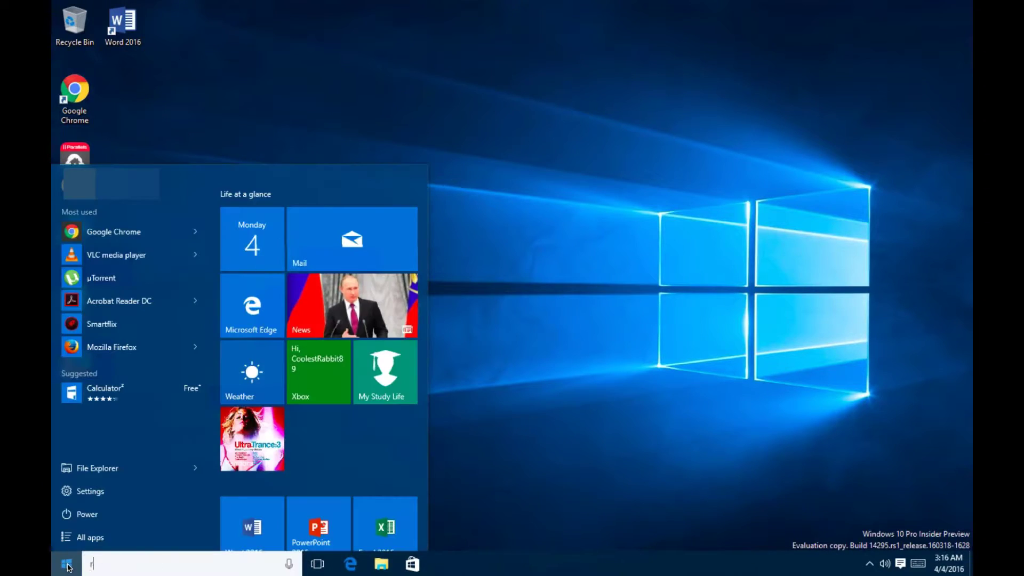
type("run")
key("Return")
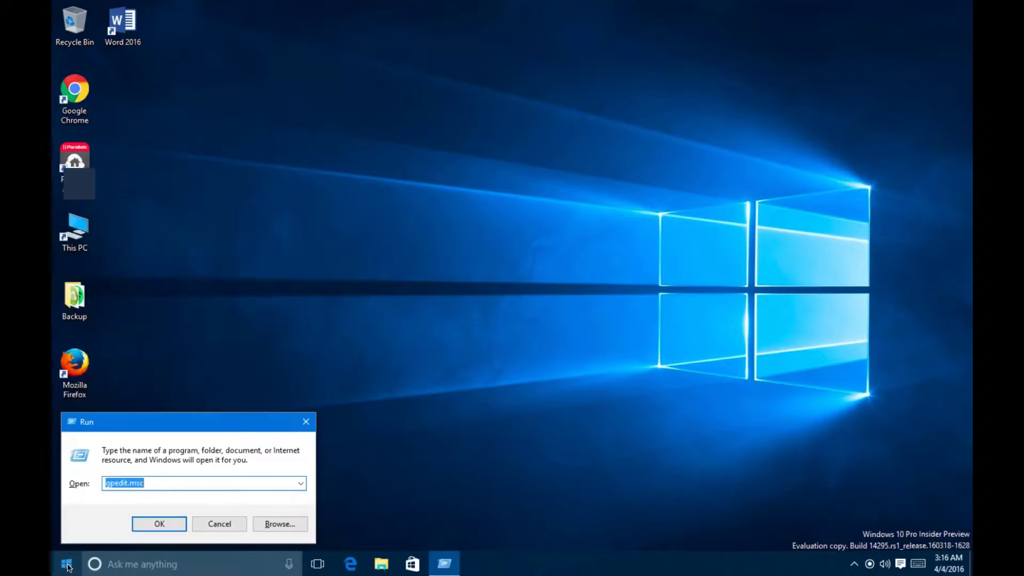
type("g")
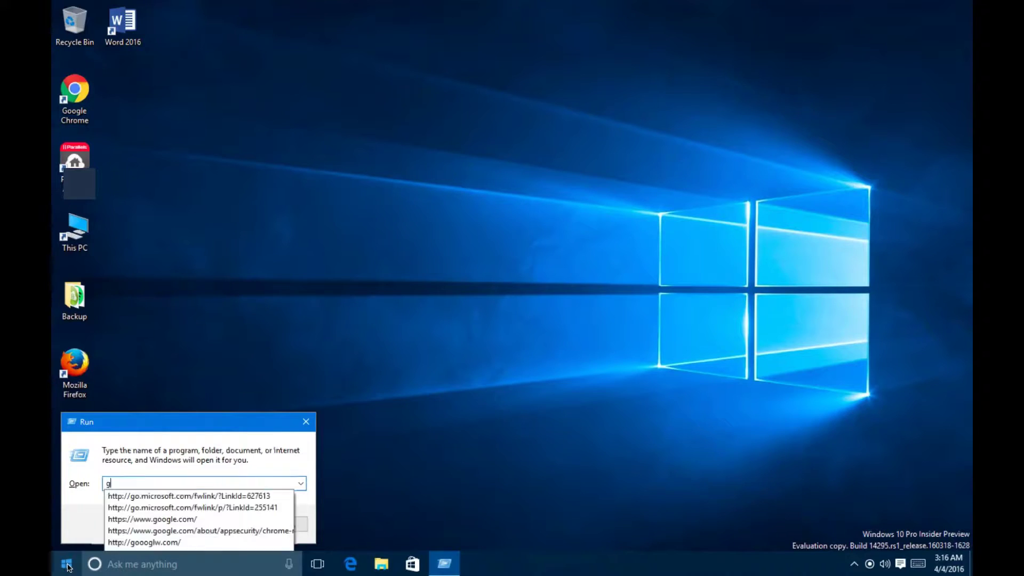
type("pedit.msc")
key("Return")
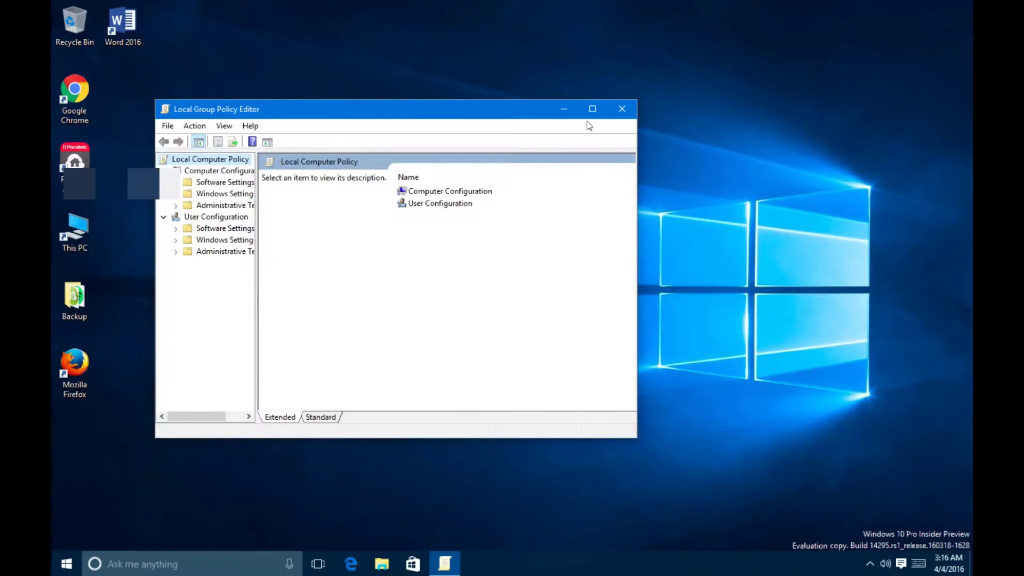
Maximize the editor, widen the tree pane, and open Administrative Templates > Windows Components.
left_click(593, 109)
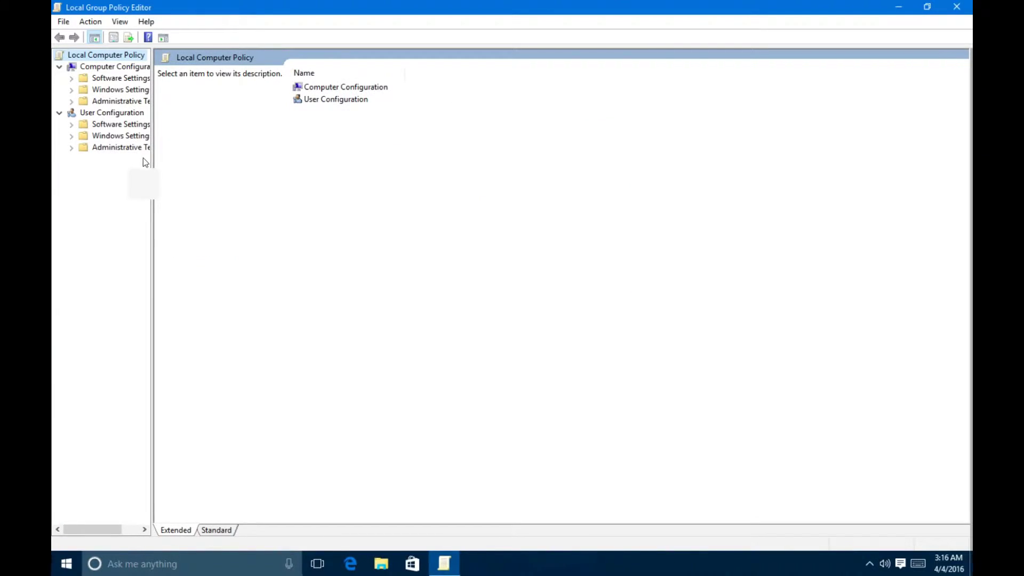
left_click_drag(149, 162, 217, 164)
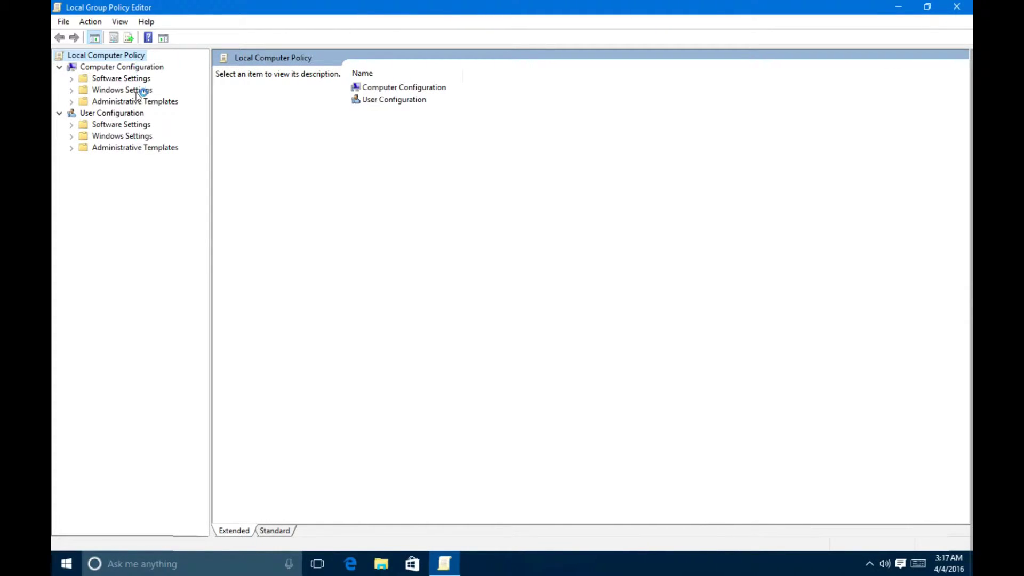
left_click(139, 100)
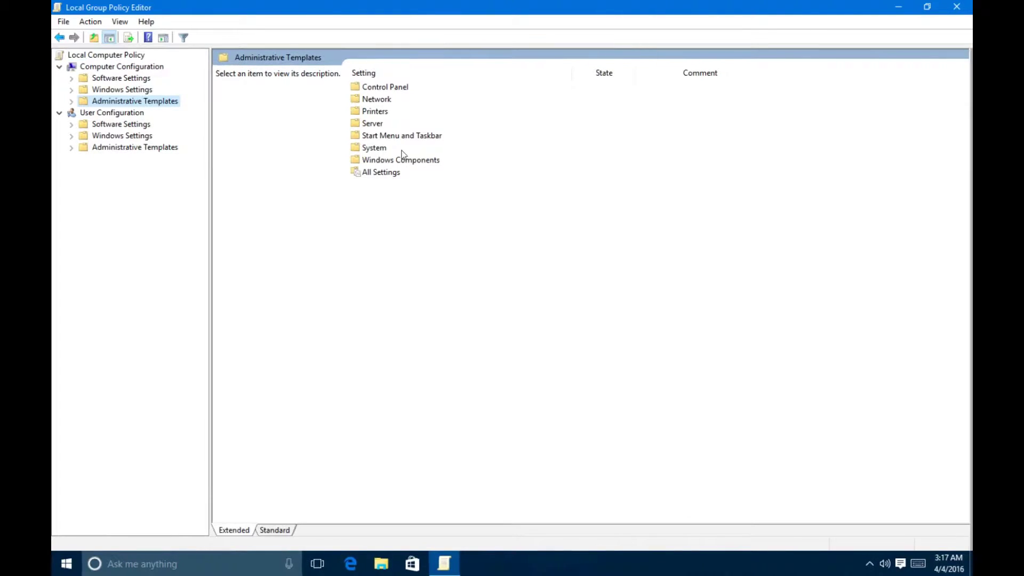
left_click(419, 165)
double_click(419, 163)
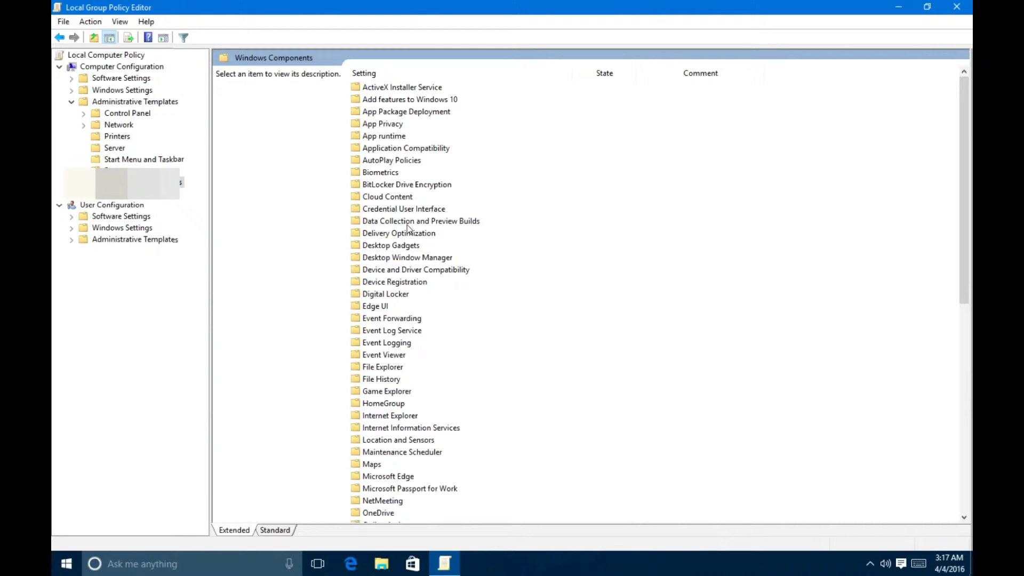
Navigate into Remote Desktop Services > Remote Desktop Session Host > Remote Session Environment.
left_click(410, 245)
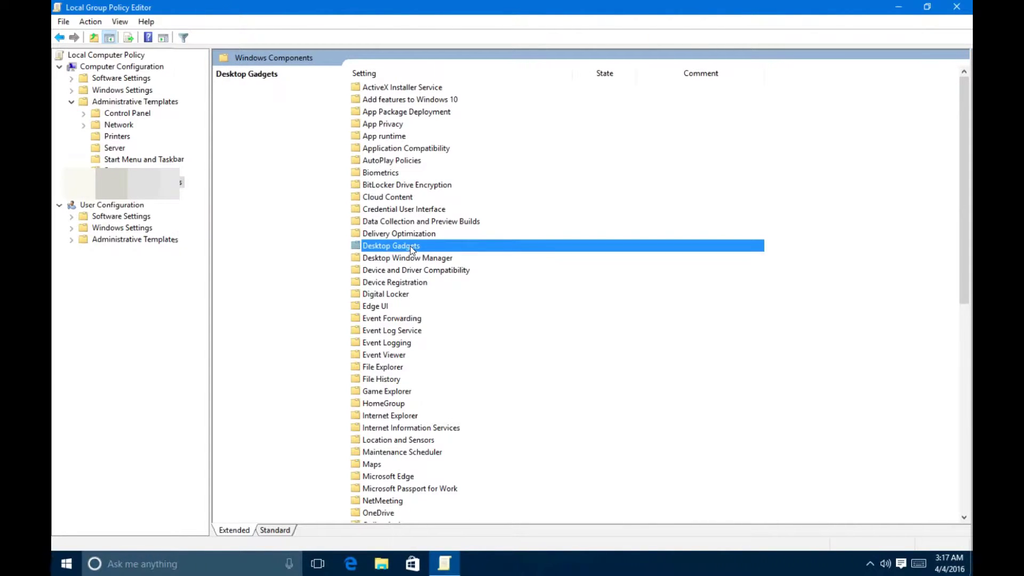
key("r")
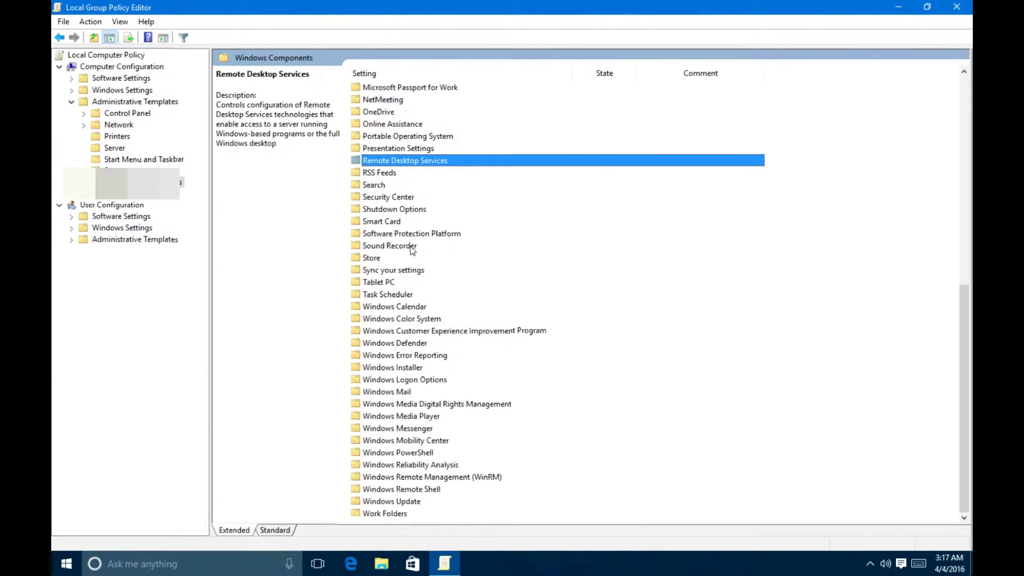
double_click(423, 166)
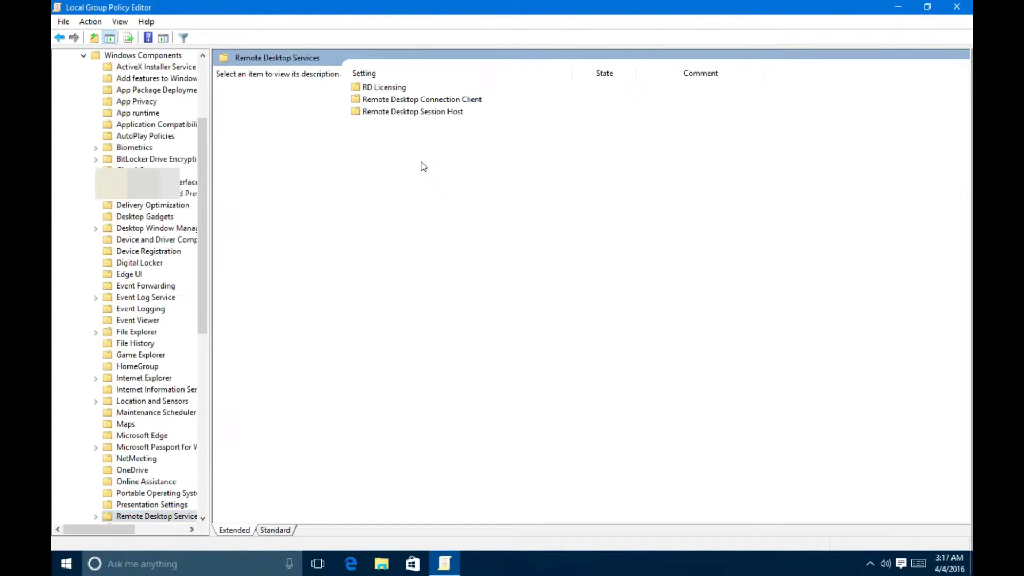
double_click(413, 113)
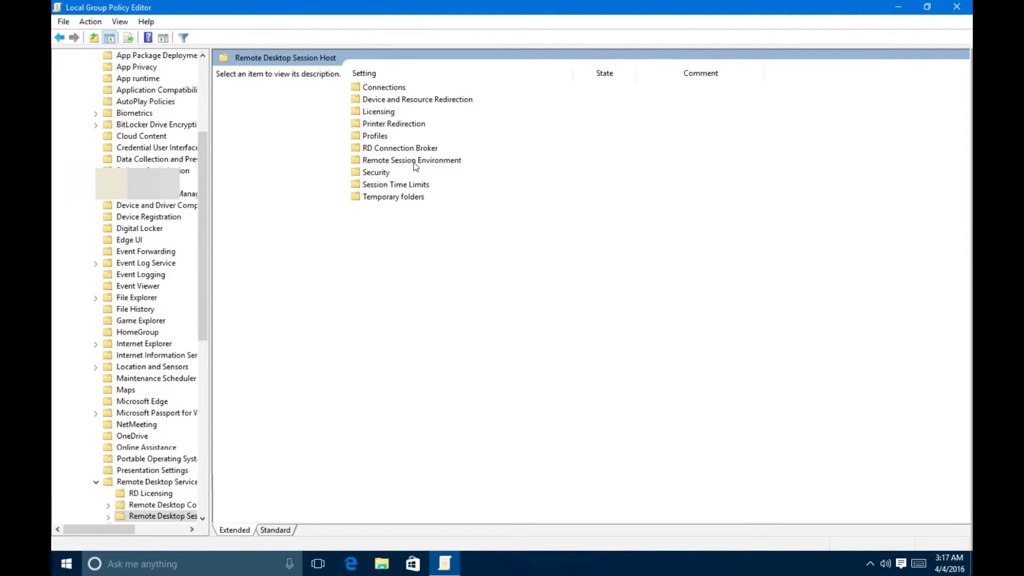
double_click(414, 163)
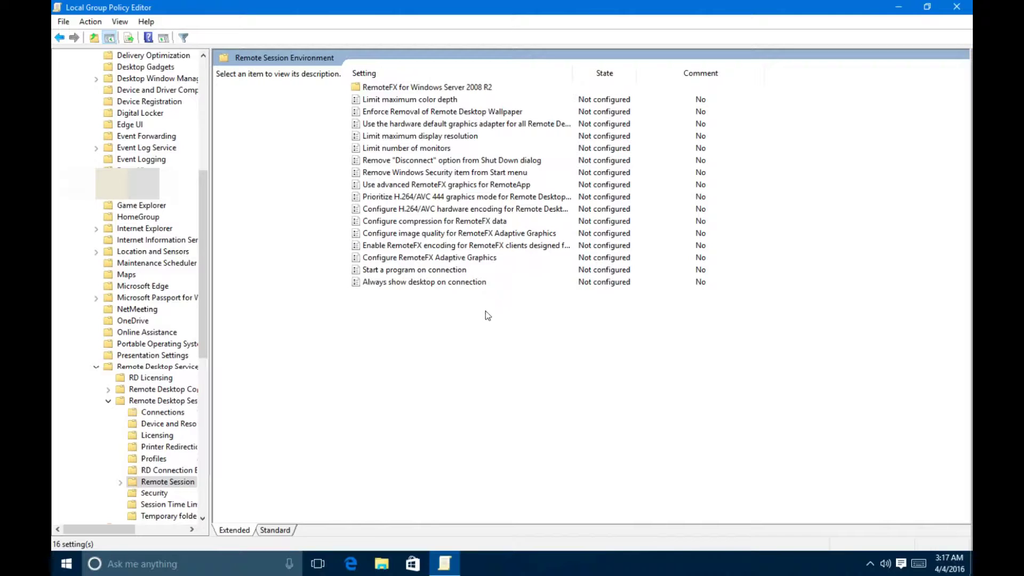
In the RemoteFX for Windows Server 2008 R2 folder, enable Configure RemoteFX.
double_click(411, 87)
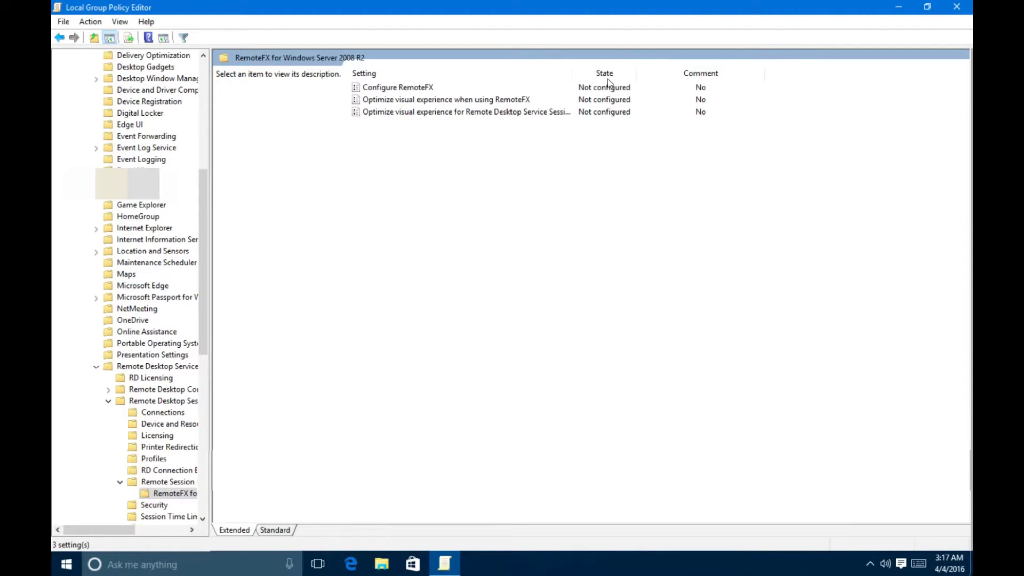
double_click(420, 90)
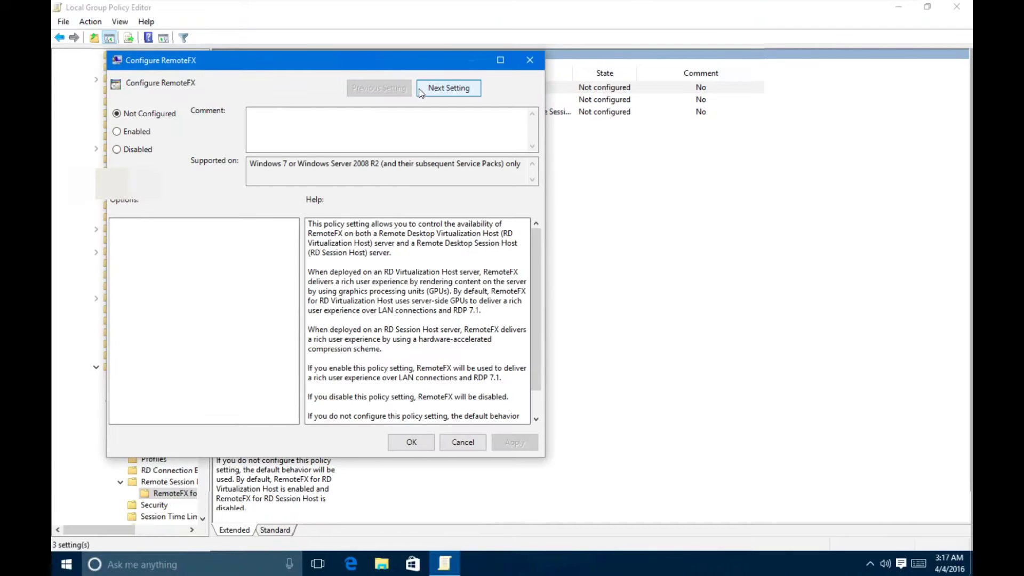
left_click(117, 131)
left_click(445, 89)
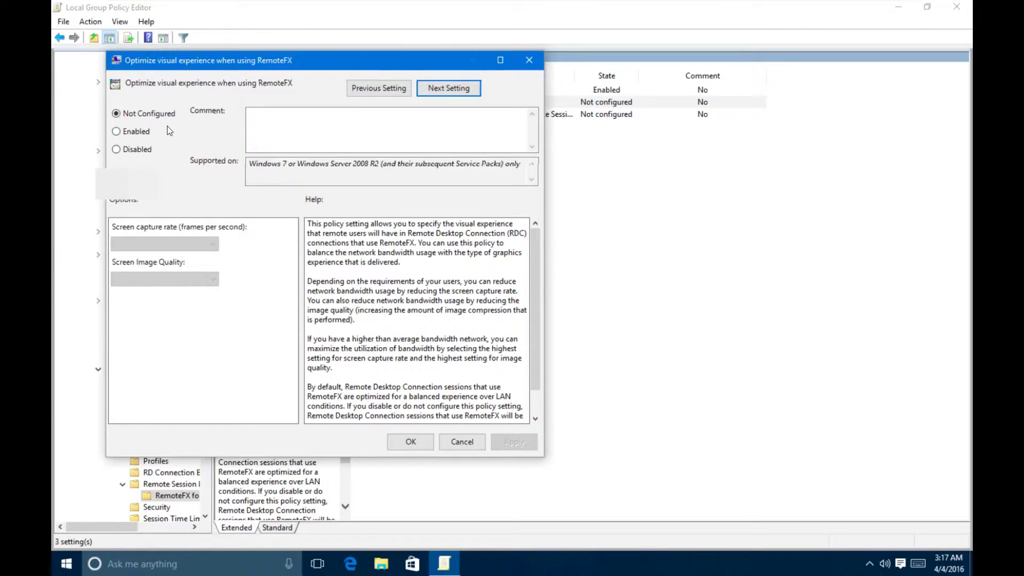
Enable both visual experience policies, setting RemoteFX screen capture rate and image quality to Highest.
left_click(130, 132)
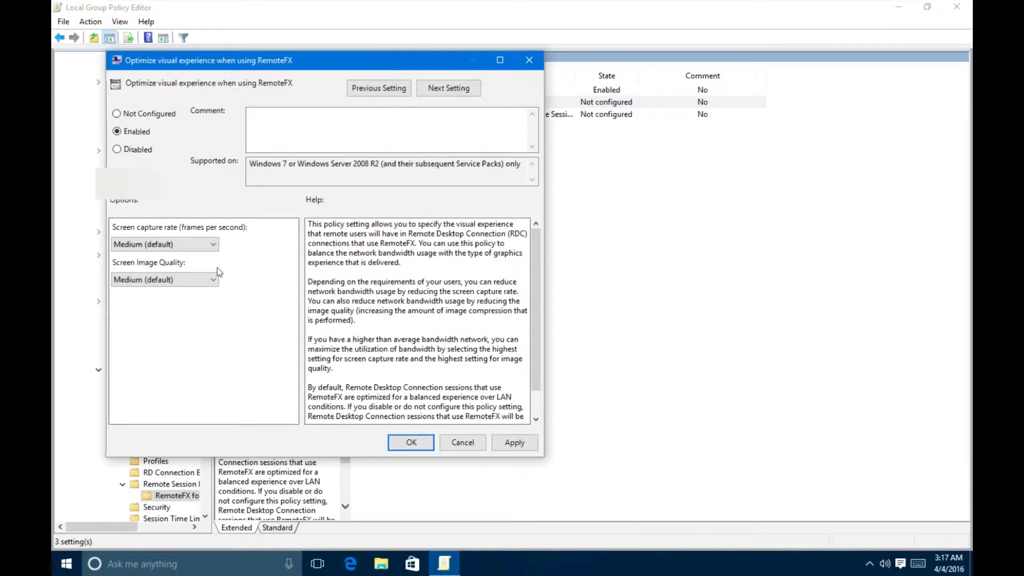
left_click(183, 245)
left_click(199, 247)
left_click(197, 242)
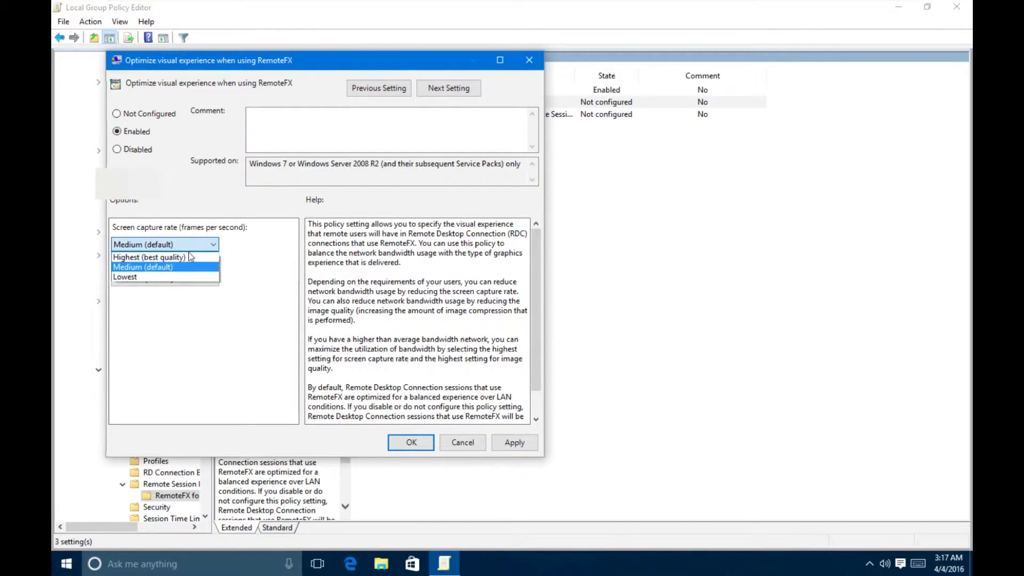
left_click(181, 256)
left_click(200, 281)
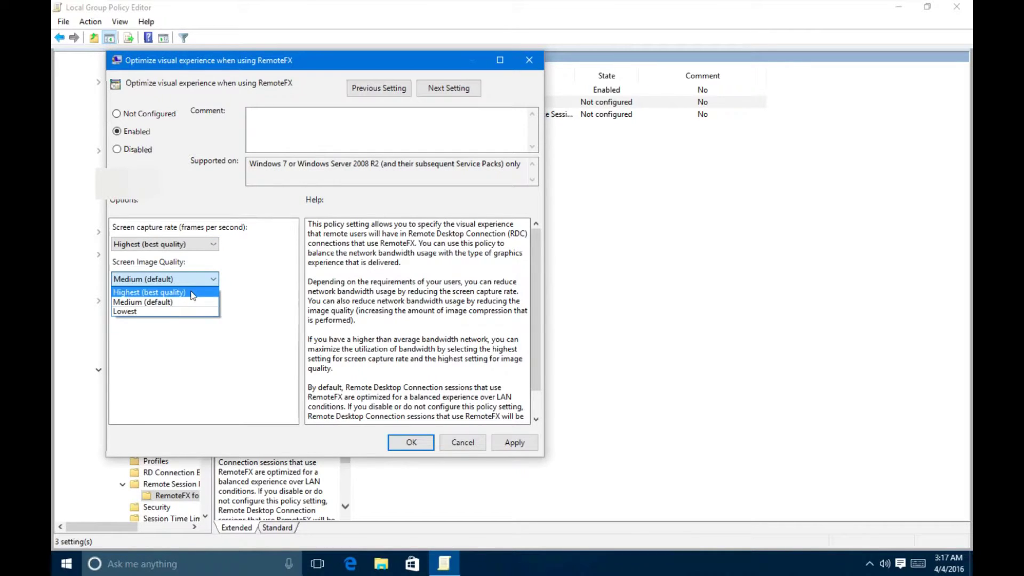
left_click(198, 293)
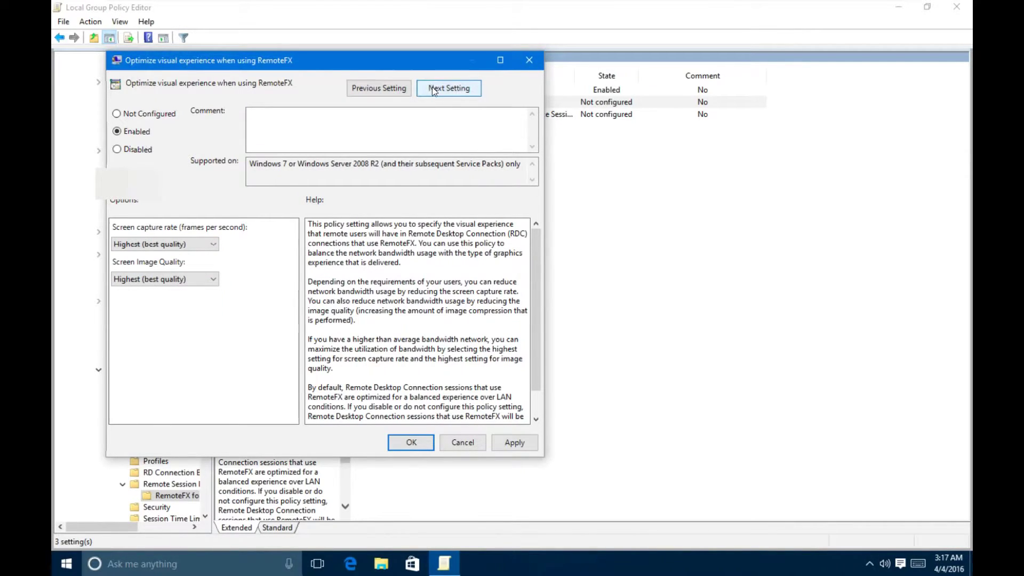
left_click(466, 88)
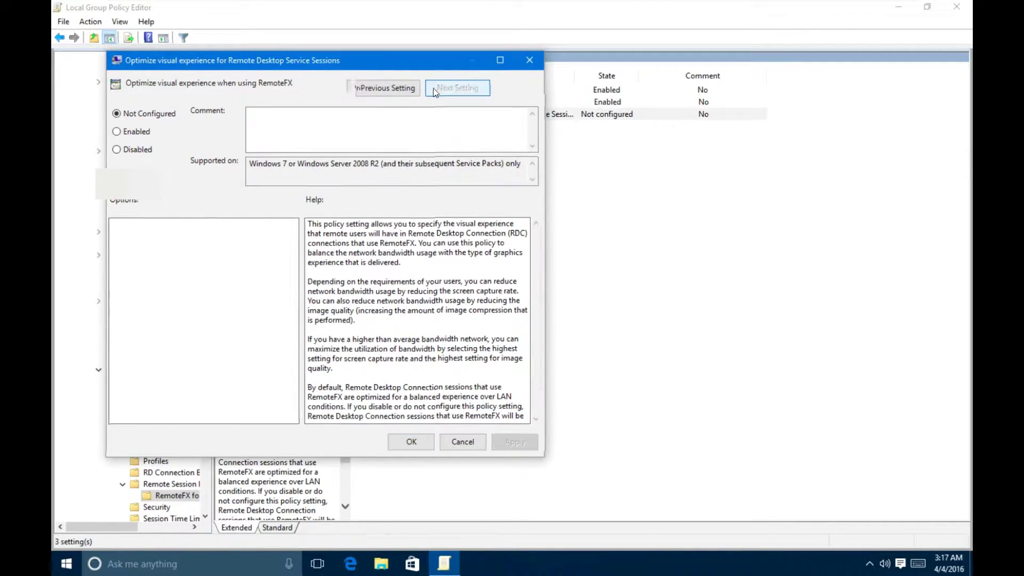
left_click(140, 133)
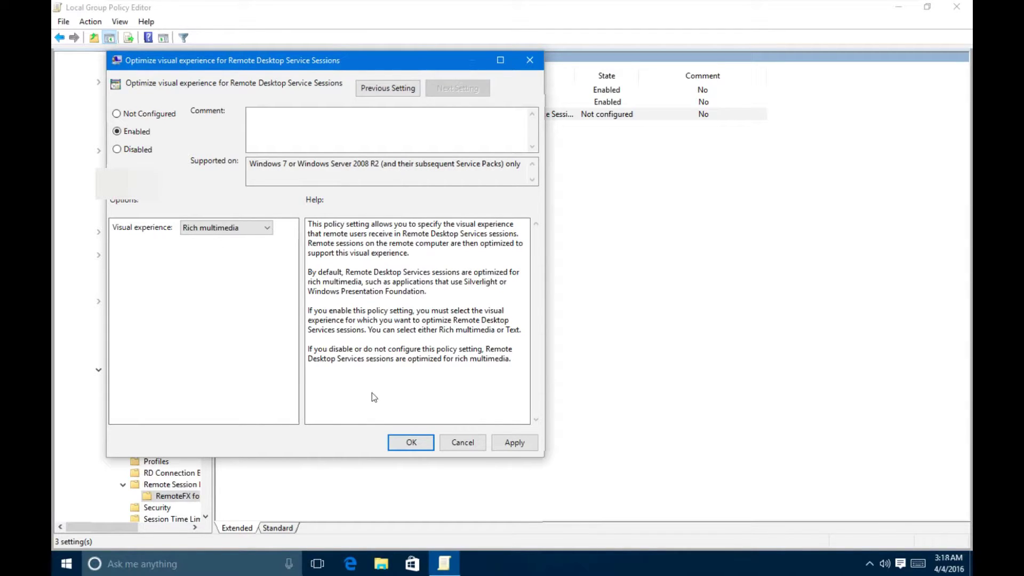
left_click(410, 443)
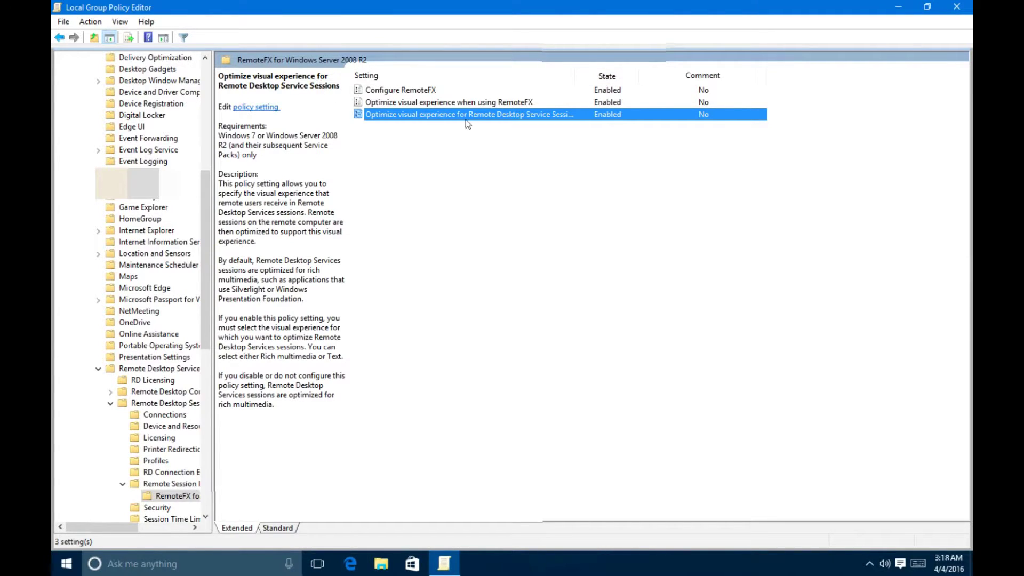
Back in Remote Session Environment, enable the advanced RemoteFX graphics for RemoteApp policy.
left_click(60, 37)
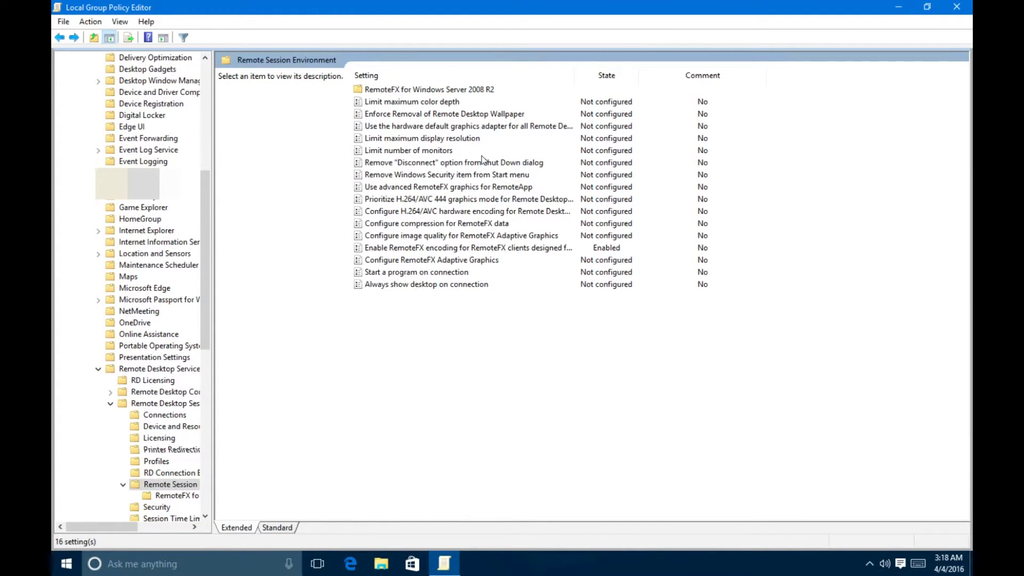
double_click(439, 187)
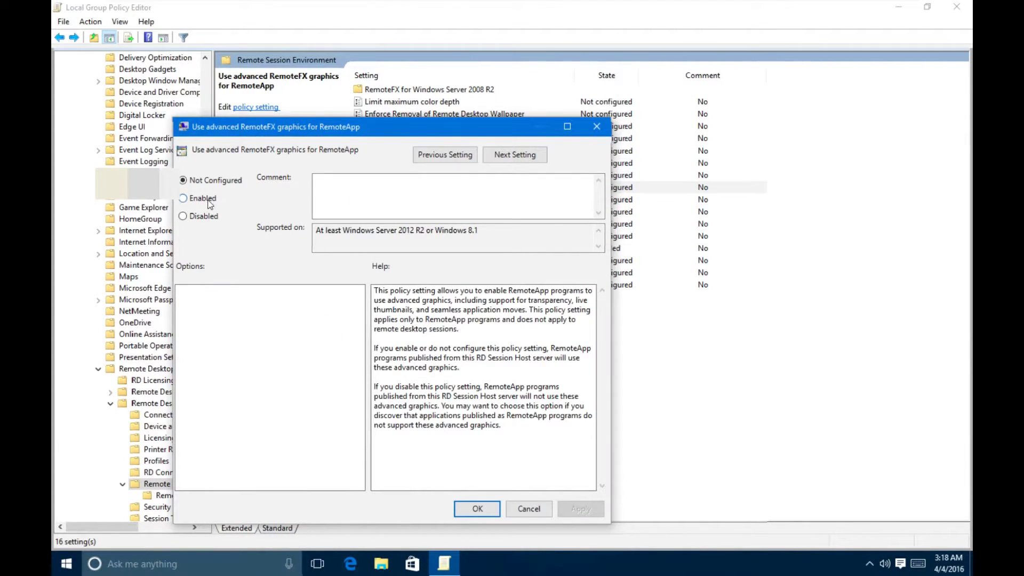
left_click(208, 203)
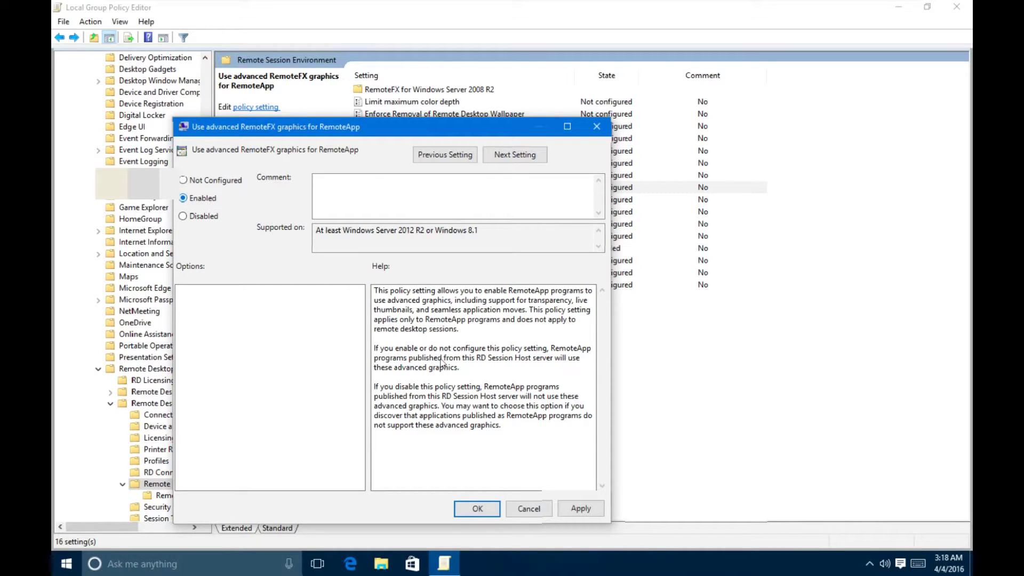
left_click(479, 509)
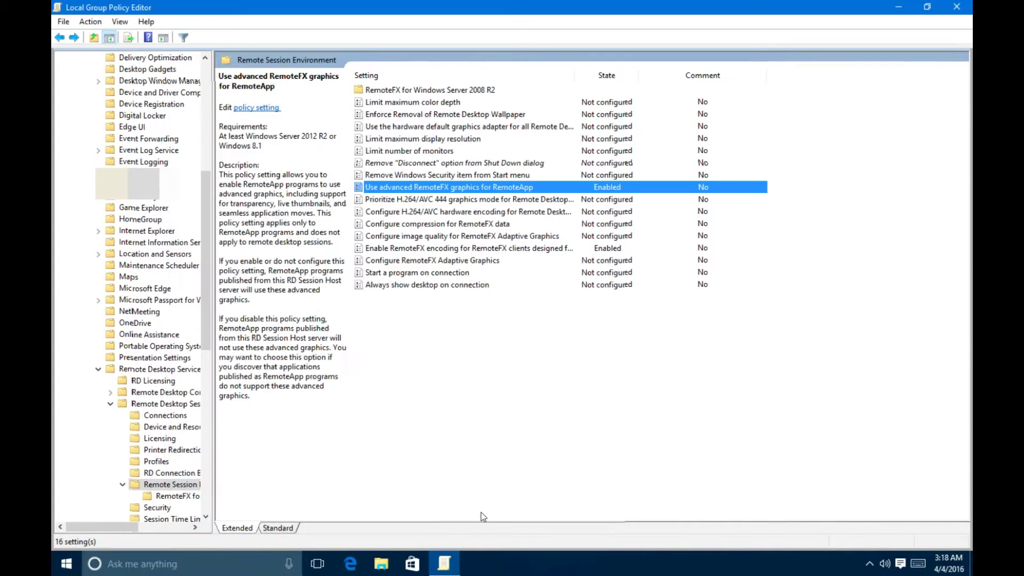
Enable the H.264/AVC 444 graphics mode prioritization policy.
double_click(442, 200)
left_click(223, 215)
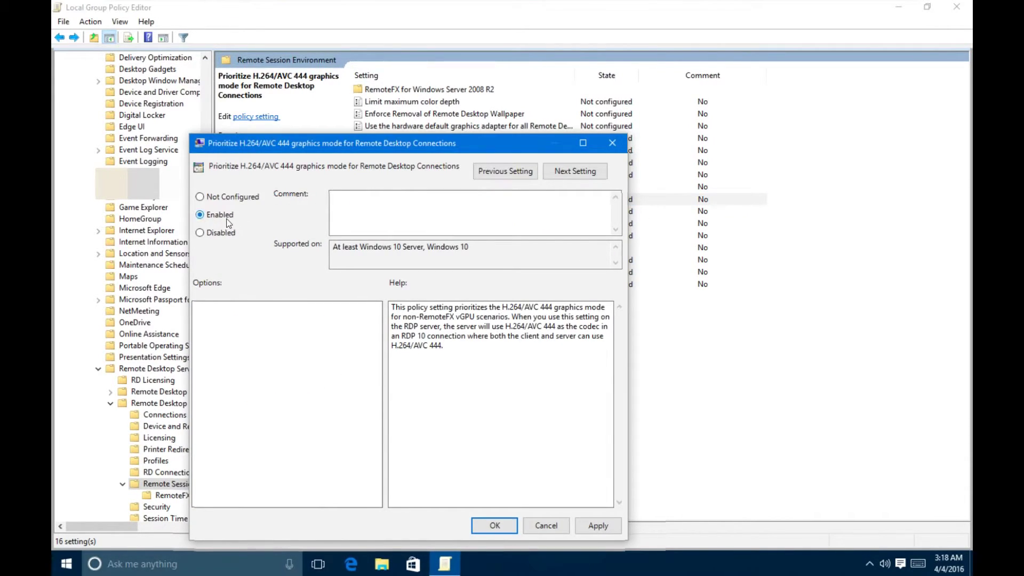
left_click(494, 524)
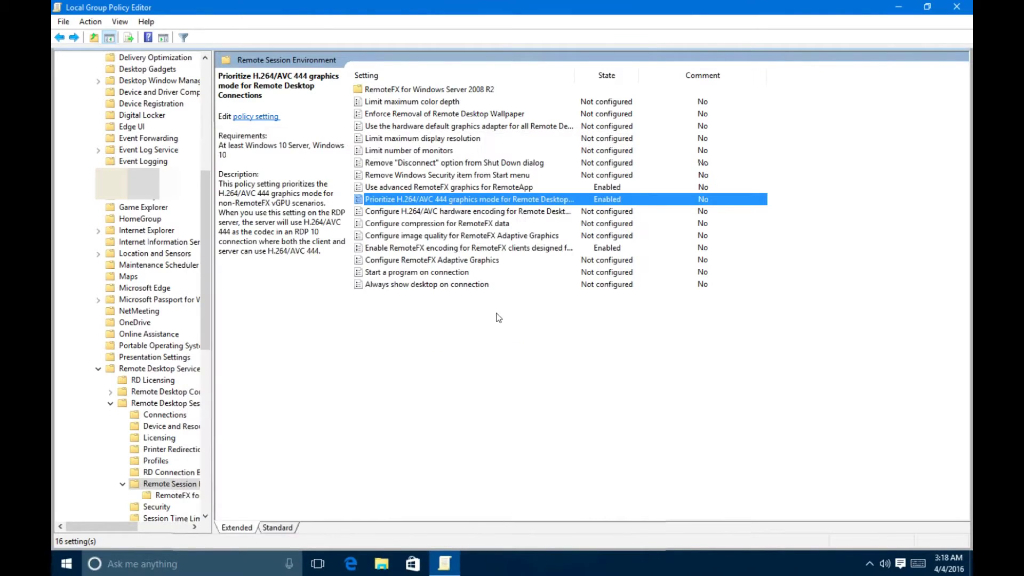
Enable Configure compression for RemoteFX data with 'Optimized to use less network bandwidth'.
double_click(464, 226)
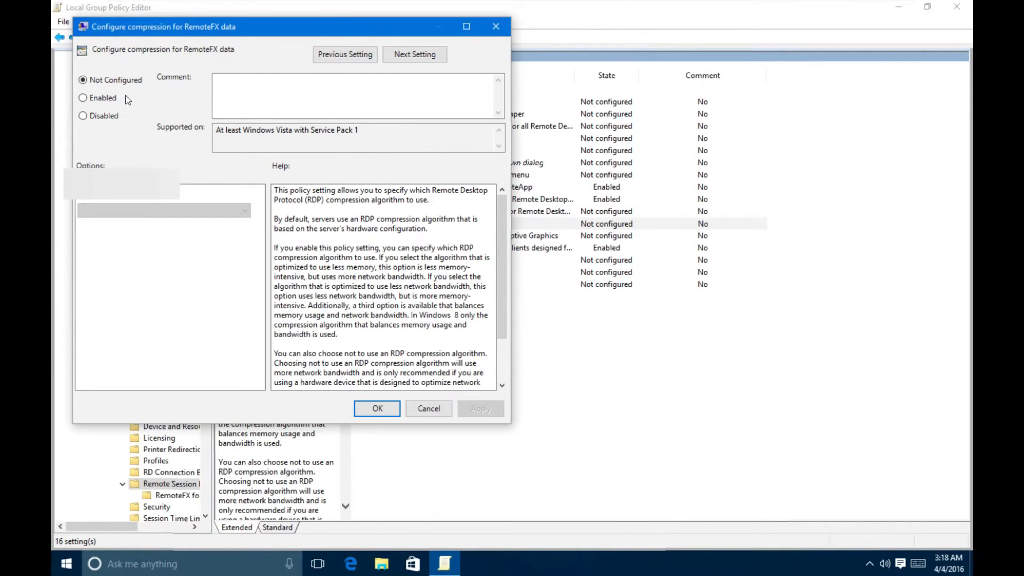
left_click(104, 98)
left_click(169, 210)
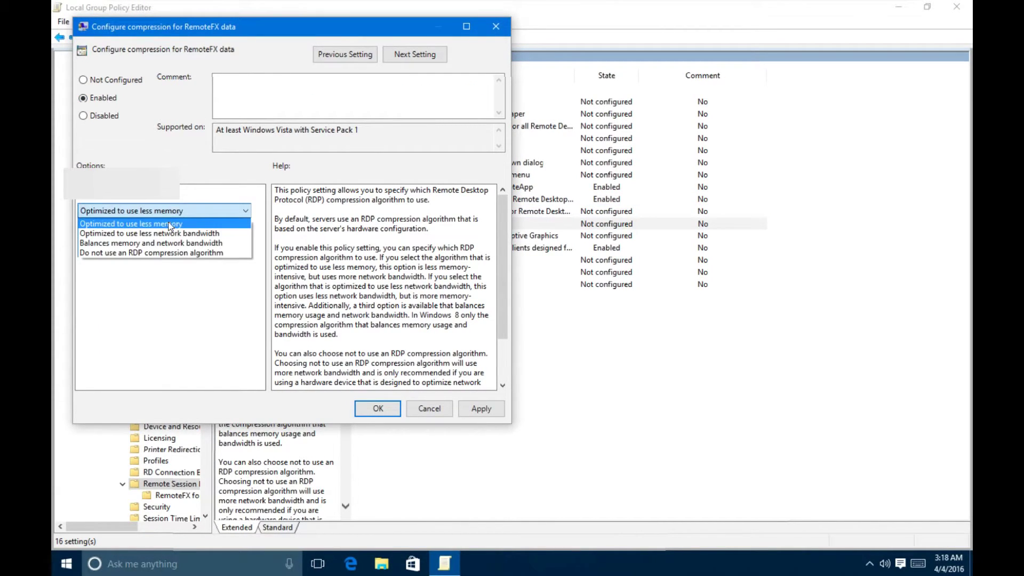
left_click(169, 233)
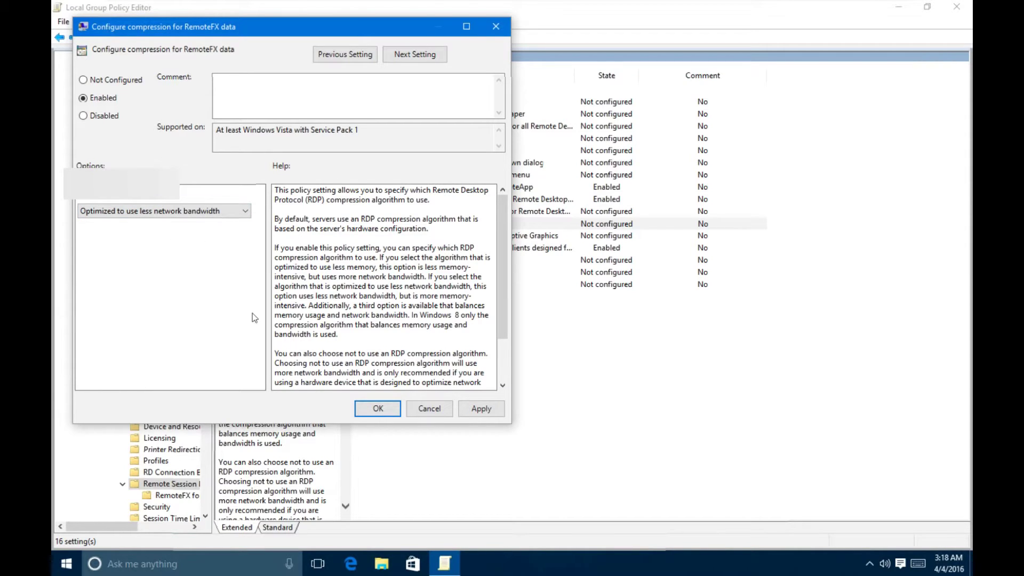
left_click(378, 409)
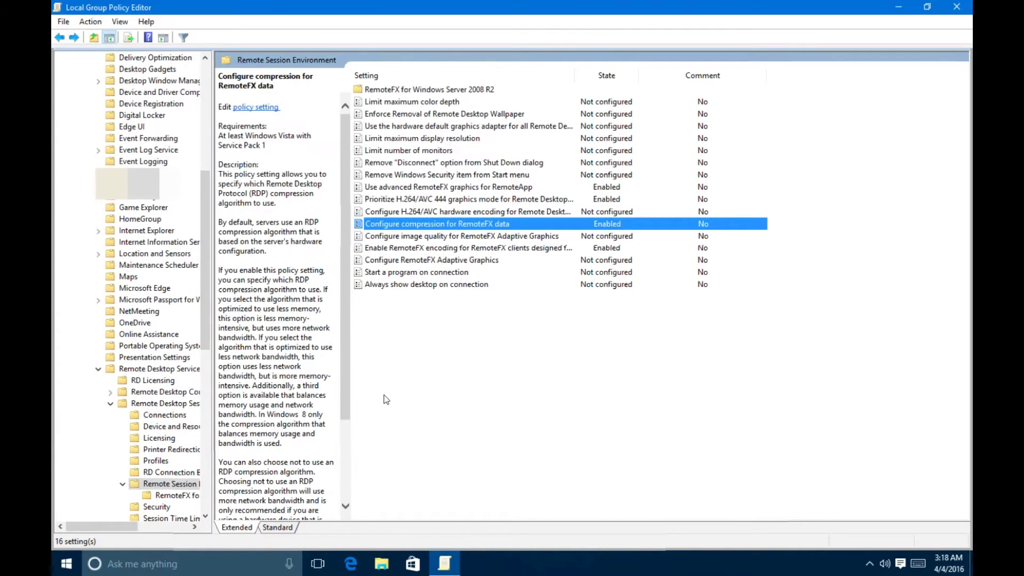
Enable RemoteFX Adaptive Graphics image quality at Medium, then close the Group Policy Editor.
double_click(462, 237)
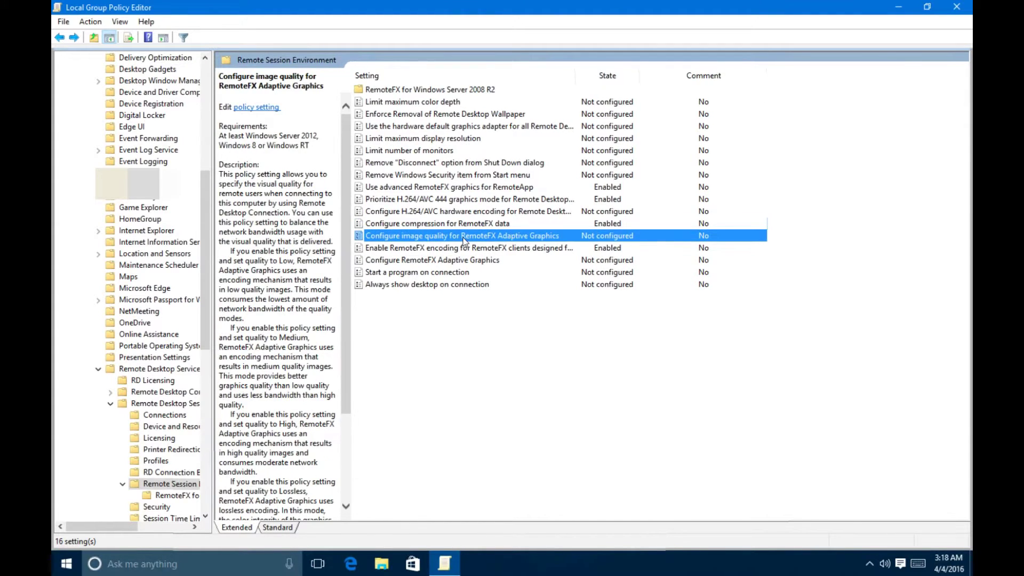
left_click(120, 117)
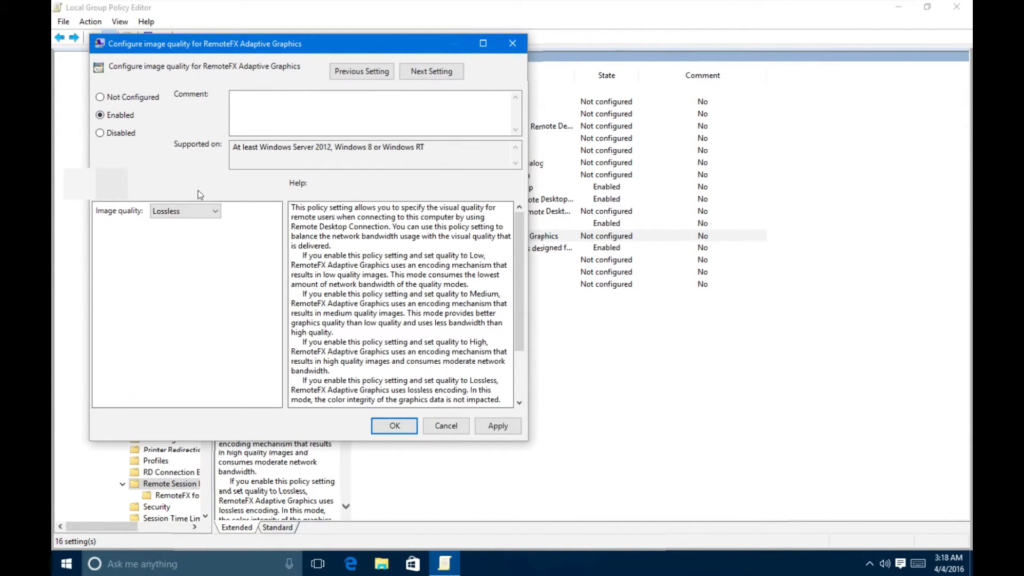
left_click(197, 208)
left_click(190, 243)
left_click(186, 214)
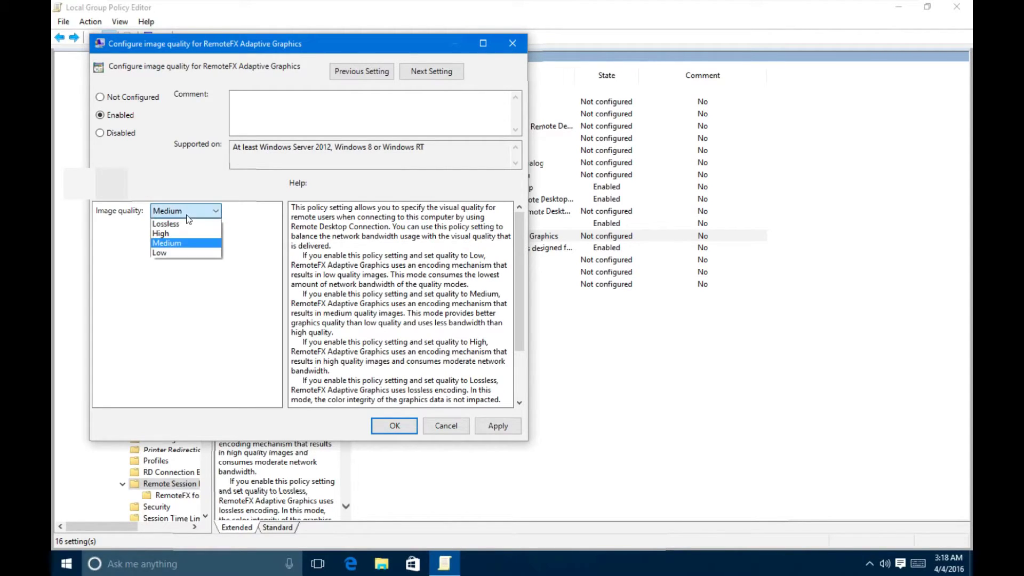
left_click(180, 243)
left_click(391, 424)
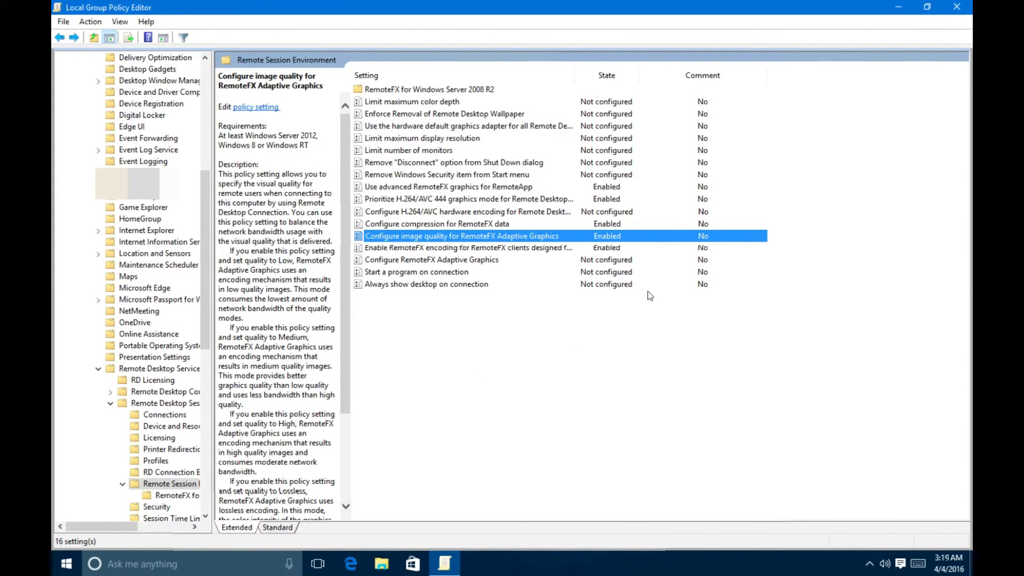
left_click(957, 7)
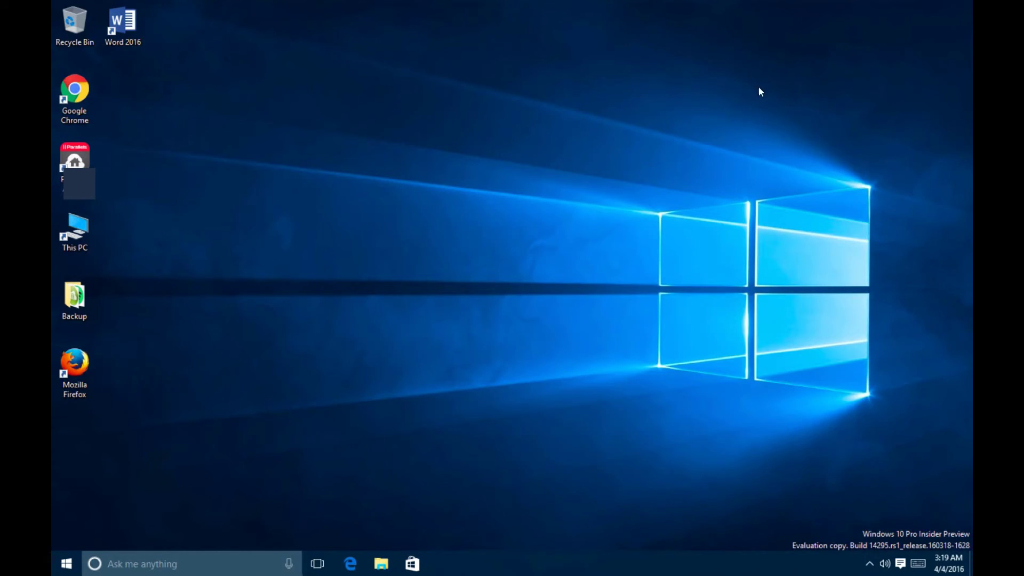
left_click_drag(784, 71, 228, 541)
left_click_drag(279, 418, 676, 126)
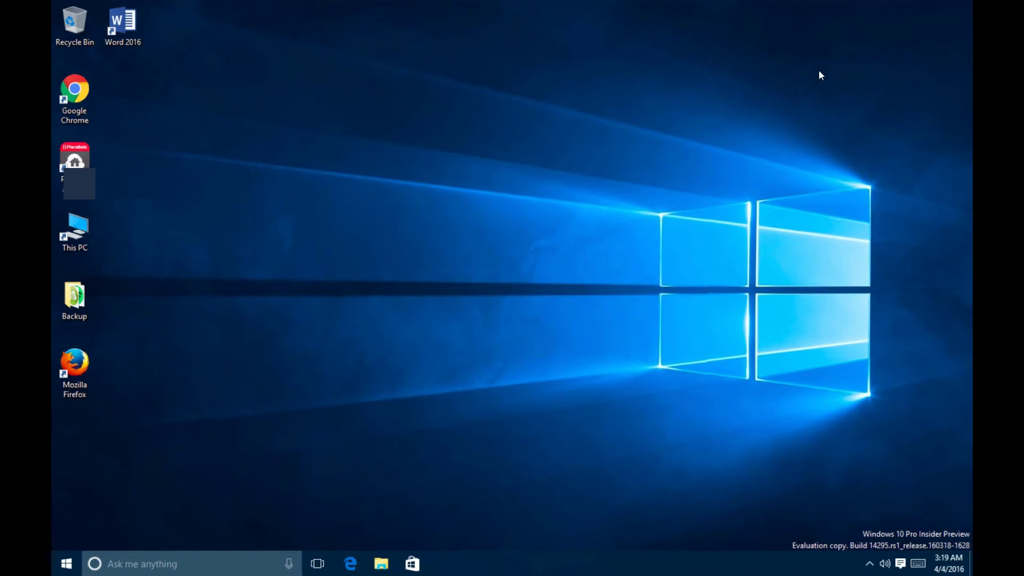
left_click_drag(820, 75, 204, 425)
left_click(66, 563)
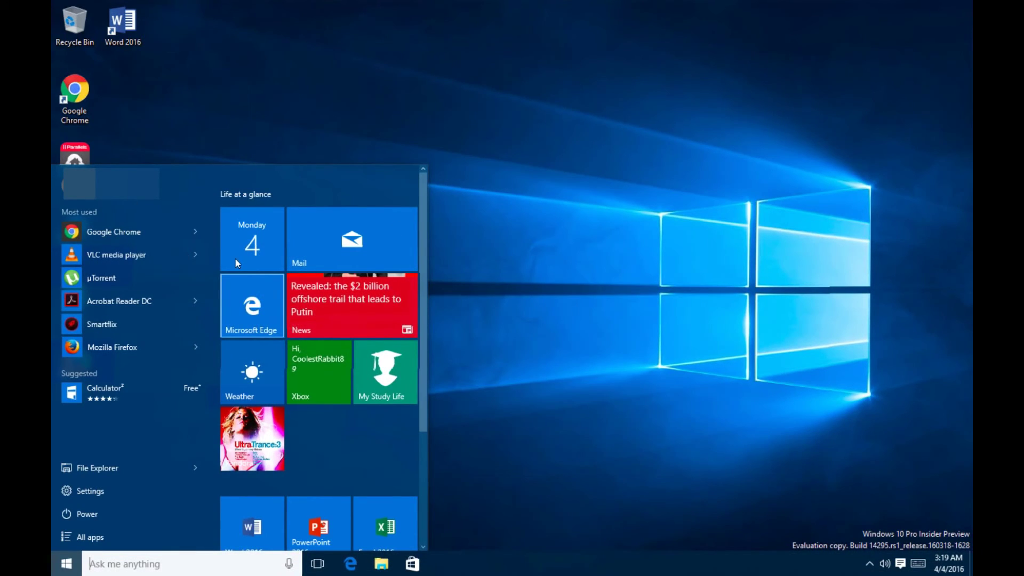
left_click(605, 126)
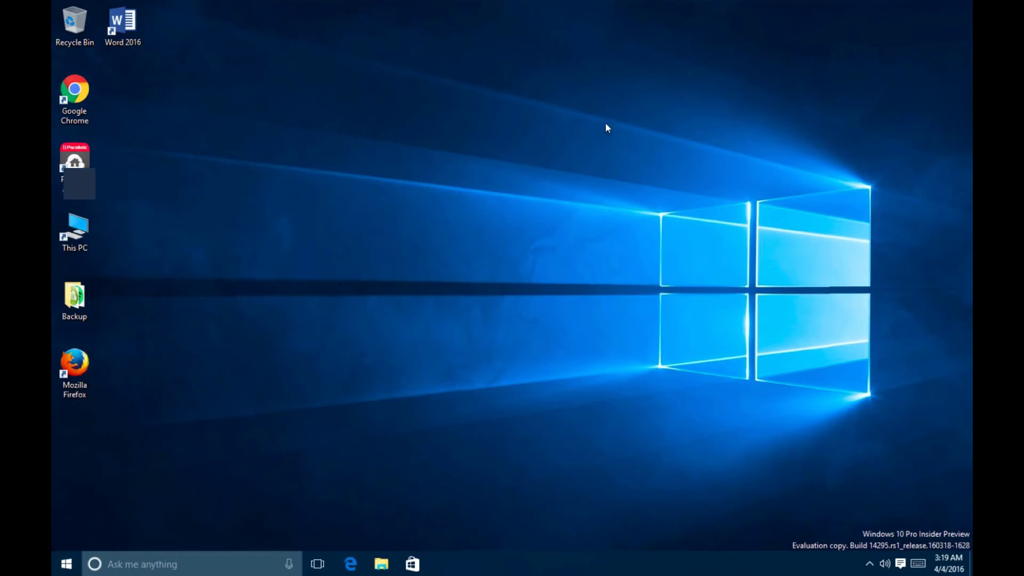
double_click(69, 378)
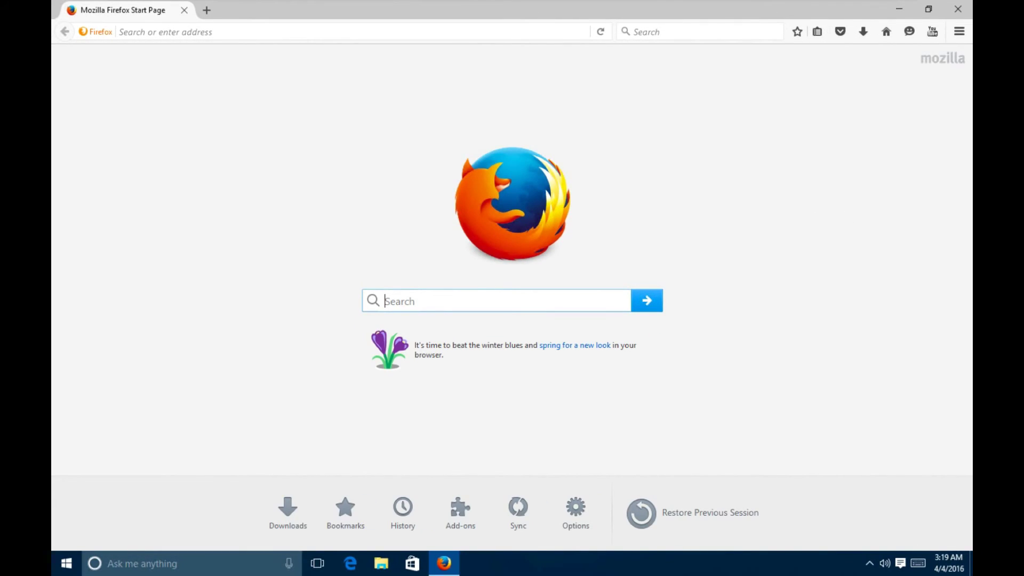
left_click(959, 9)
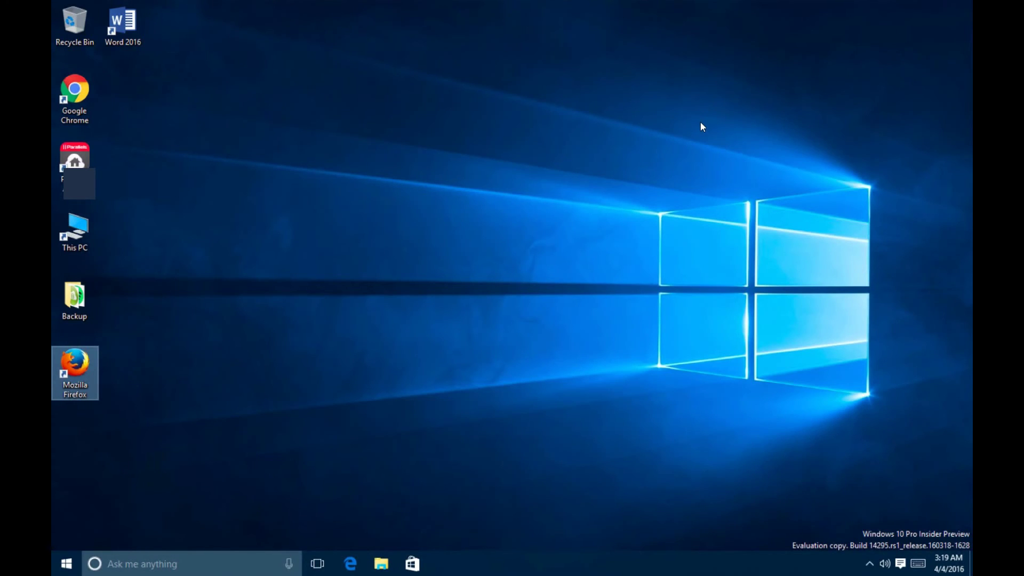